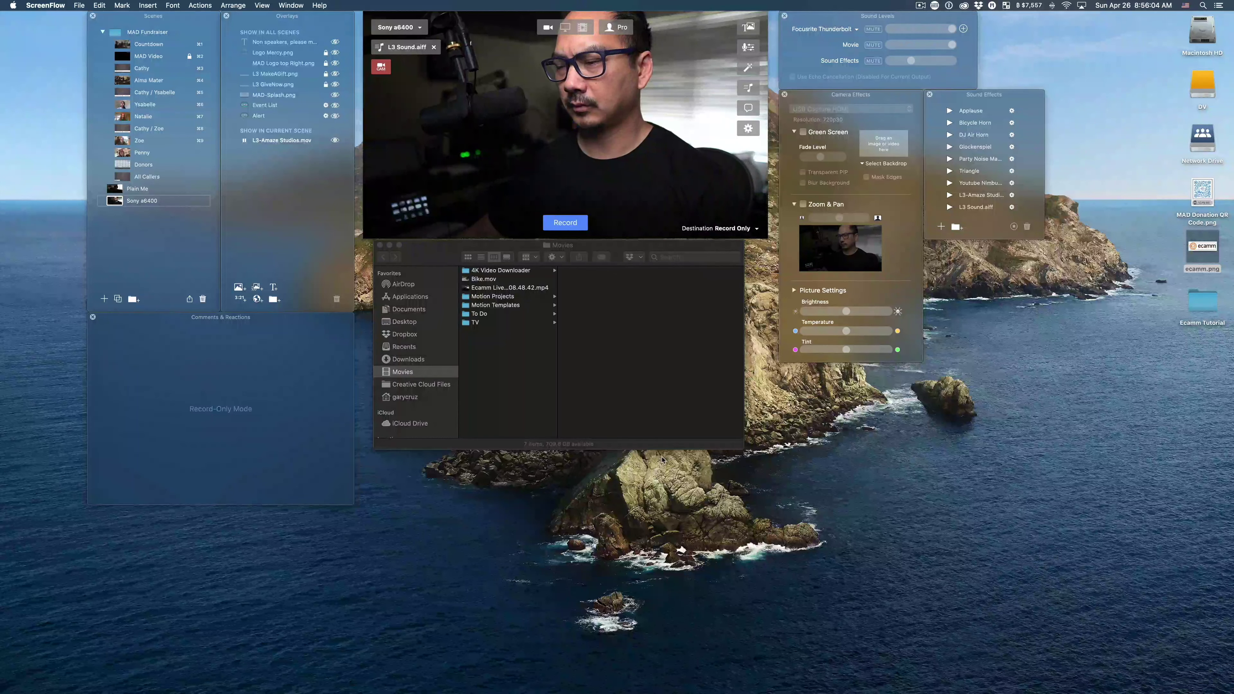
With the mic-delay article up, select the 38.8 MB Ecamm Live recording in Movies, then switch to Final Cut Pro
{"action": "key", "text": "super+Tab"}
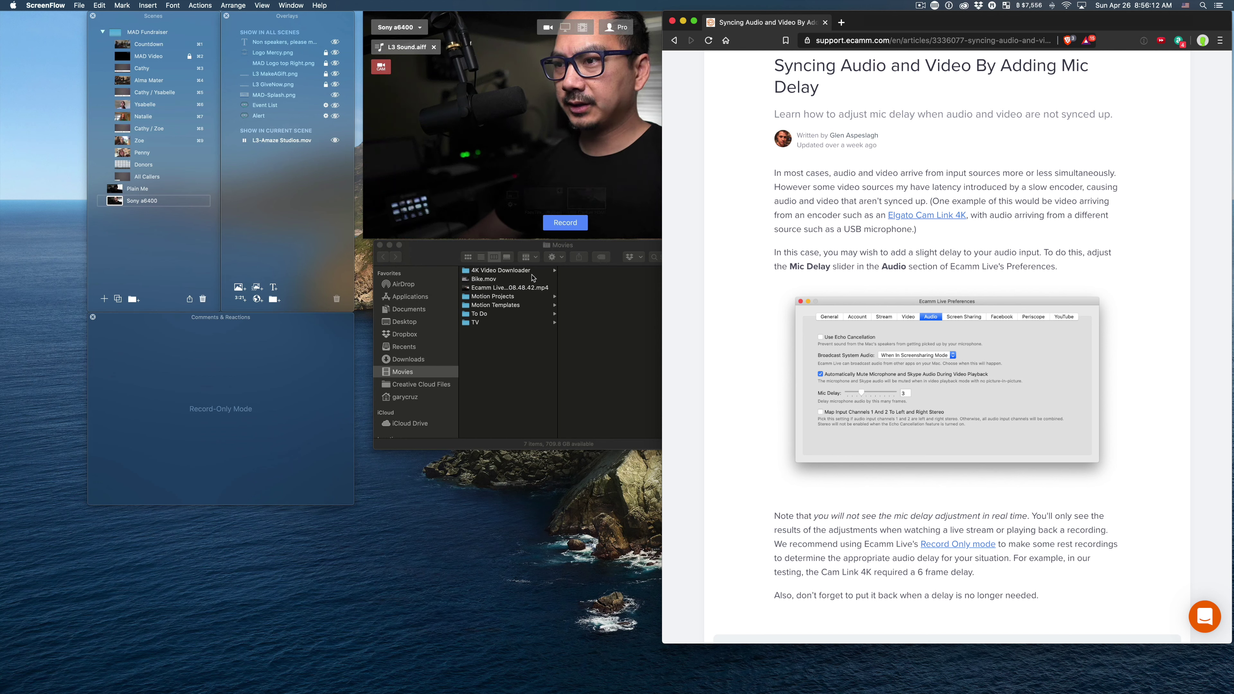
{"action": "left_click", "coordinate": [505, 292]}
{"action": "left_click", "coordinate": [518, 293]}
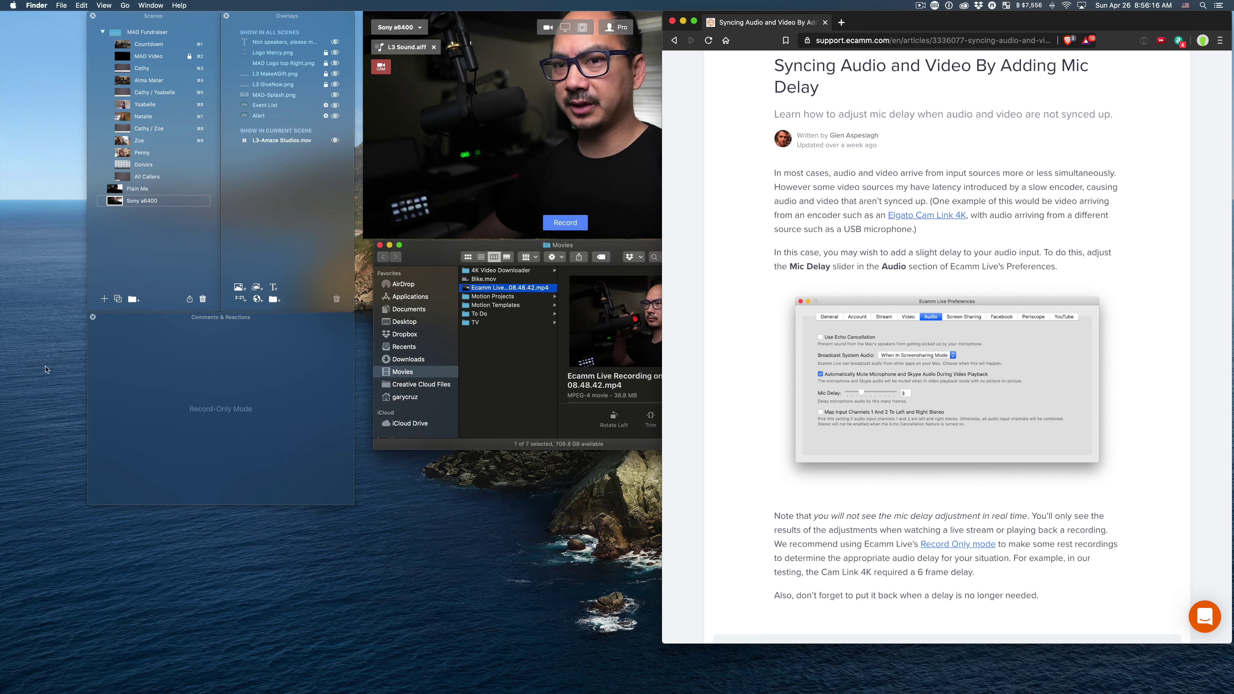
{"action": "mouse_move", "coordinate": [2, 479]}
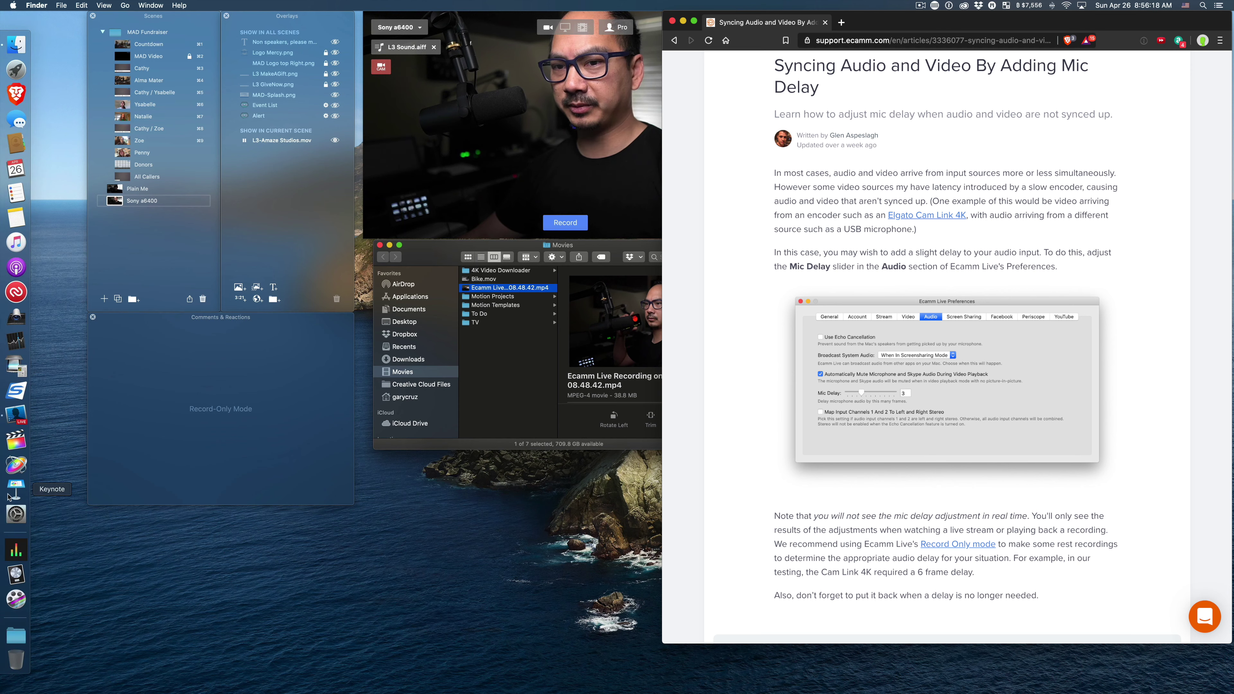
{"action": "left_click", "coordinate": [13, 442]}
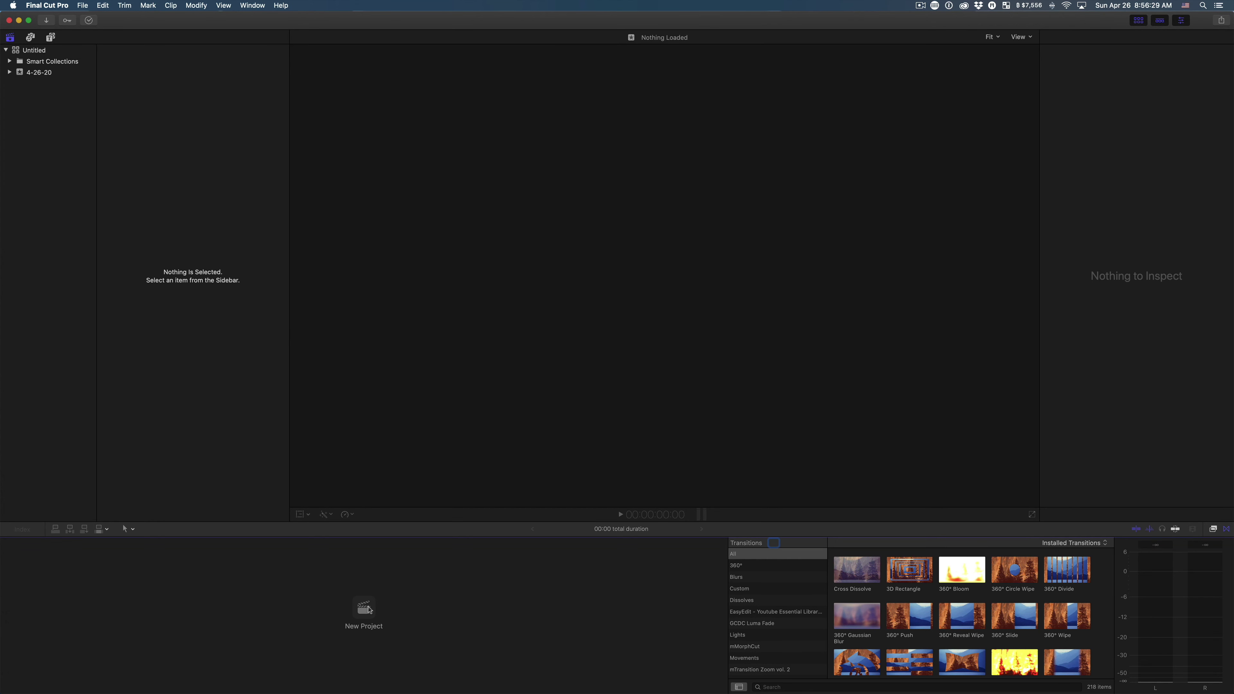
Create an Untitled Project (720p HD 30p, Stereo) and drag the Ecamm Live .mp4 into its timeline
{"action": "left_click", "coordinate": [369, 610]}
{"action": "left_click", "coordinate": [742, 126]}
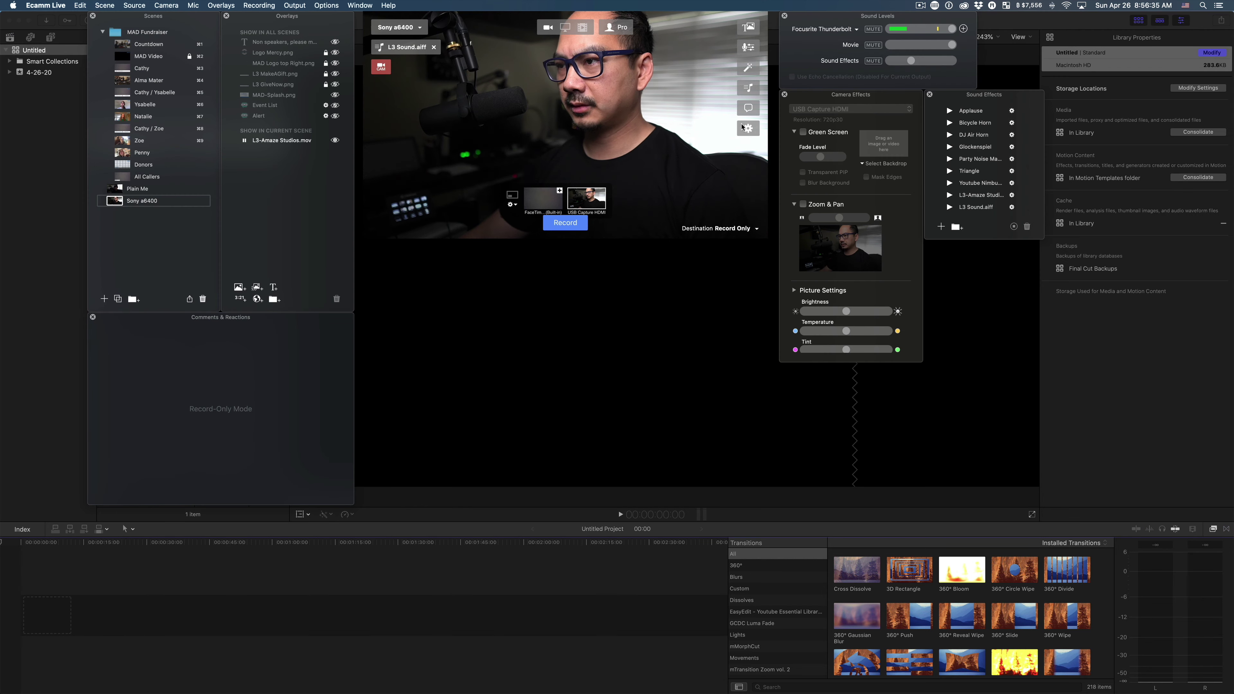
{"action": "key", "text": "super+Tab"}
{"action": "key", "text": "super+Tab"}
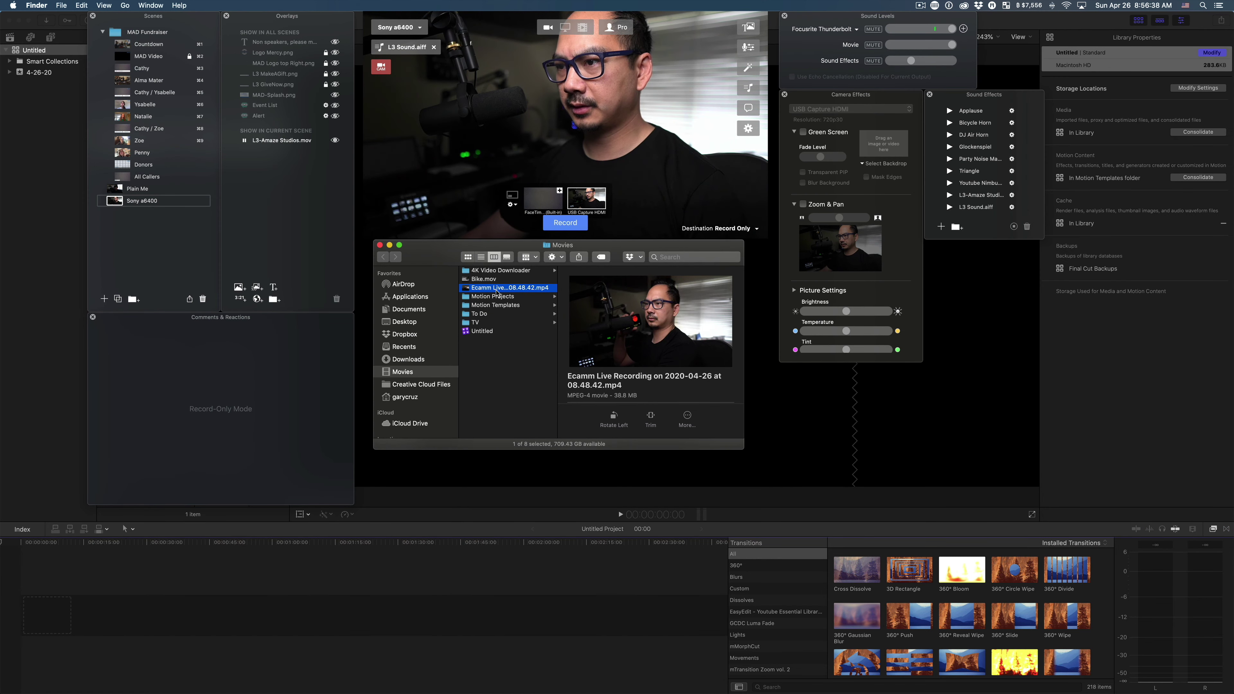
{"action": "left_click_drag", "start_coordinate": [497, 292], "coordinate": [195, 580]}
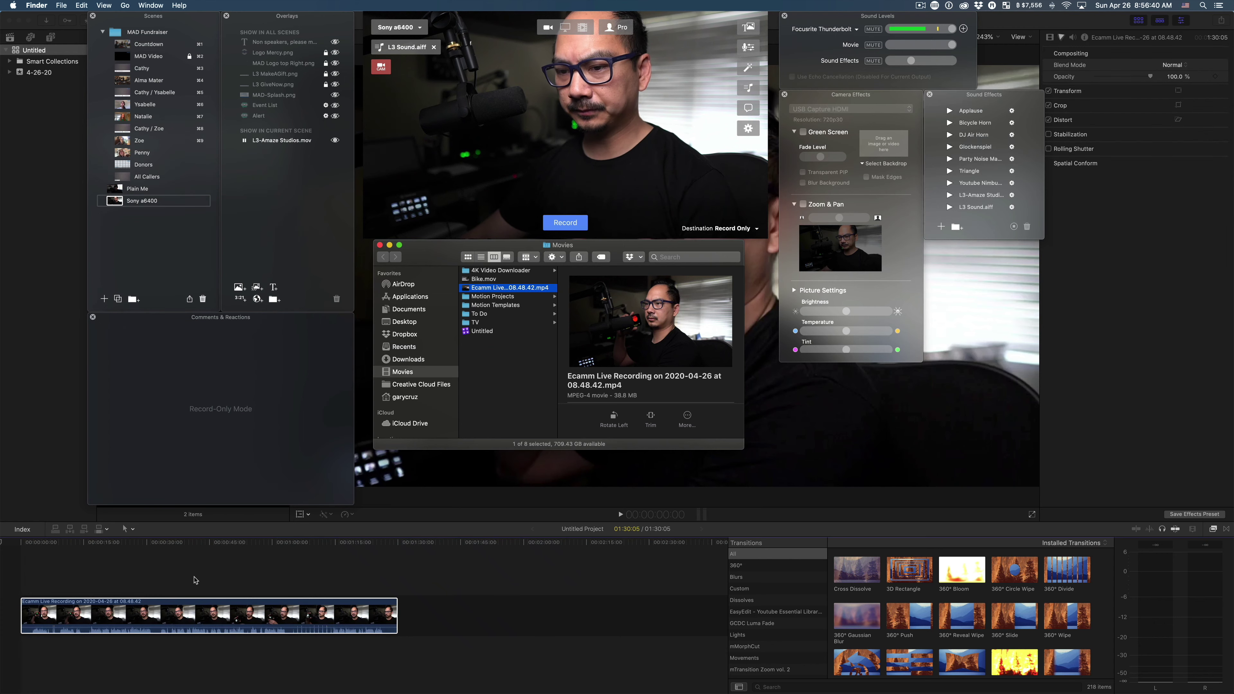
Select the clip, adjust the timeline zoom, then play and step forward frame by frame
{"action": "left_click", "coordinate": [301, 603]}
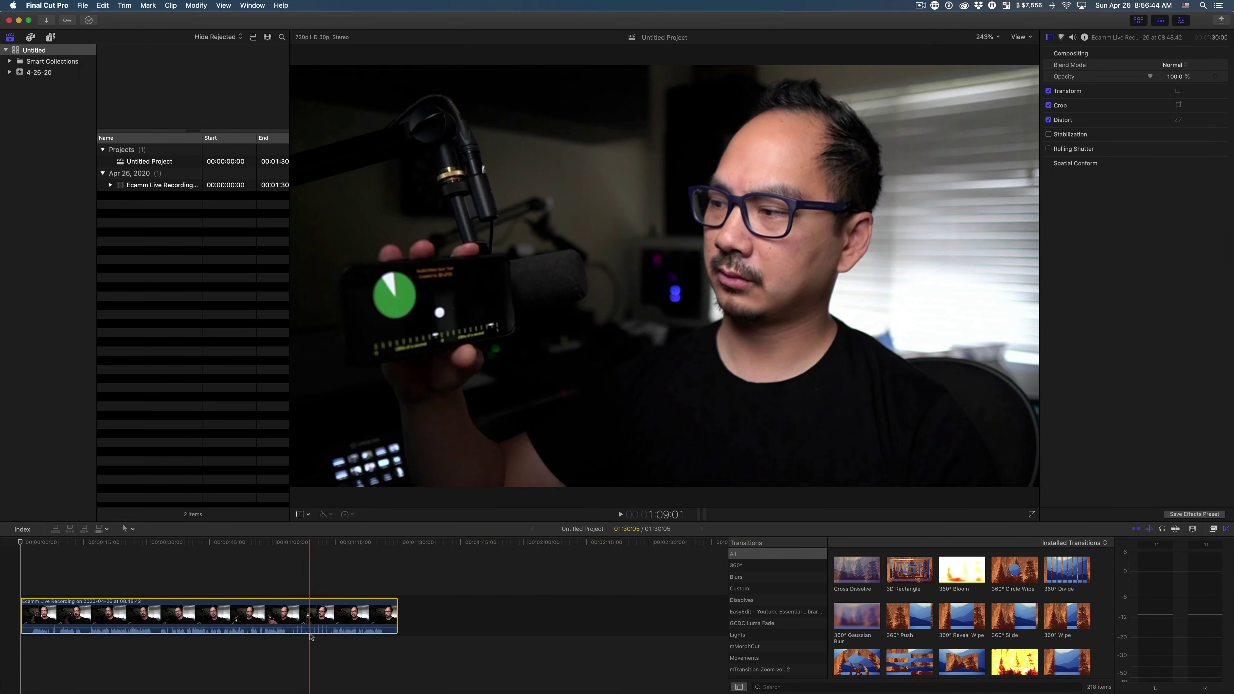
{"action": "key", "text": "super+equal"}
{"action": "key", "text": "super+equal"}
{"action": "key", "text": "super+equal"}
{"action": "key", "text": "super+equal"}
{"action": "key", "text": "super+equal"}
{"action": "key", "text": "super+equal"}
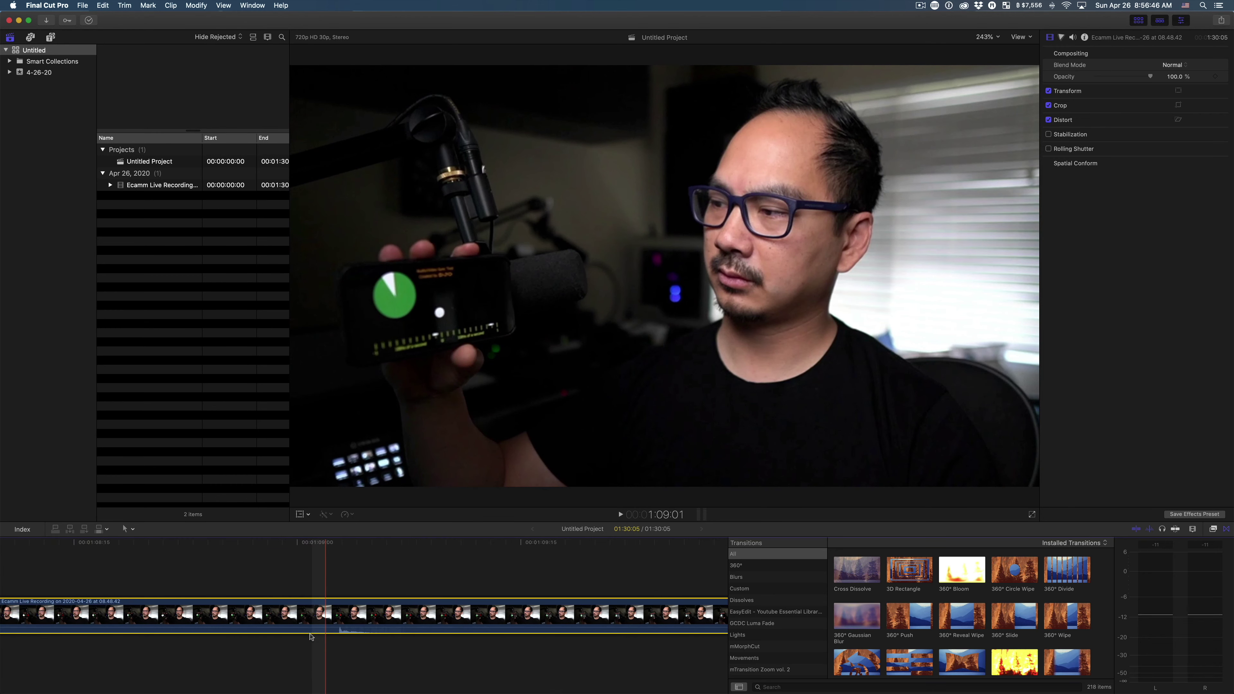
{"action": "key", "text": "super+minus"}
{"action": "key", "text": "super+minus"}
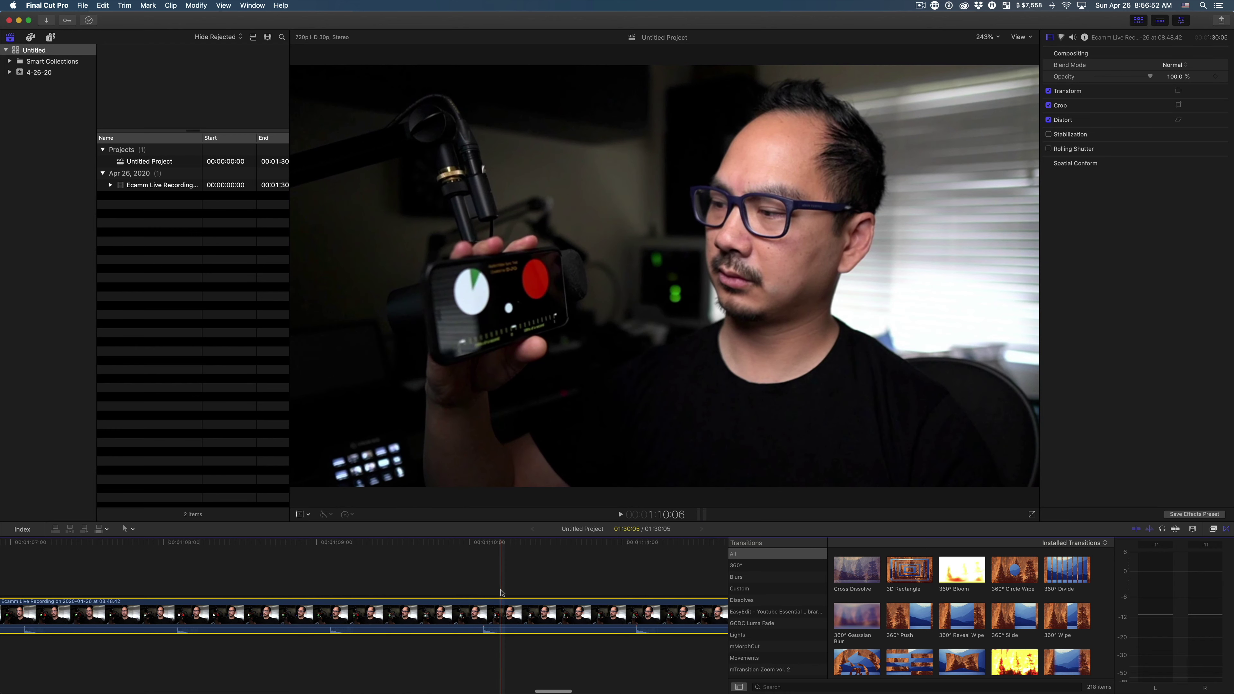
{"action": "key", "text": "super+minus"}
{"action": "key", "text": "super+minus"}
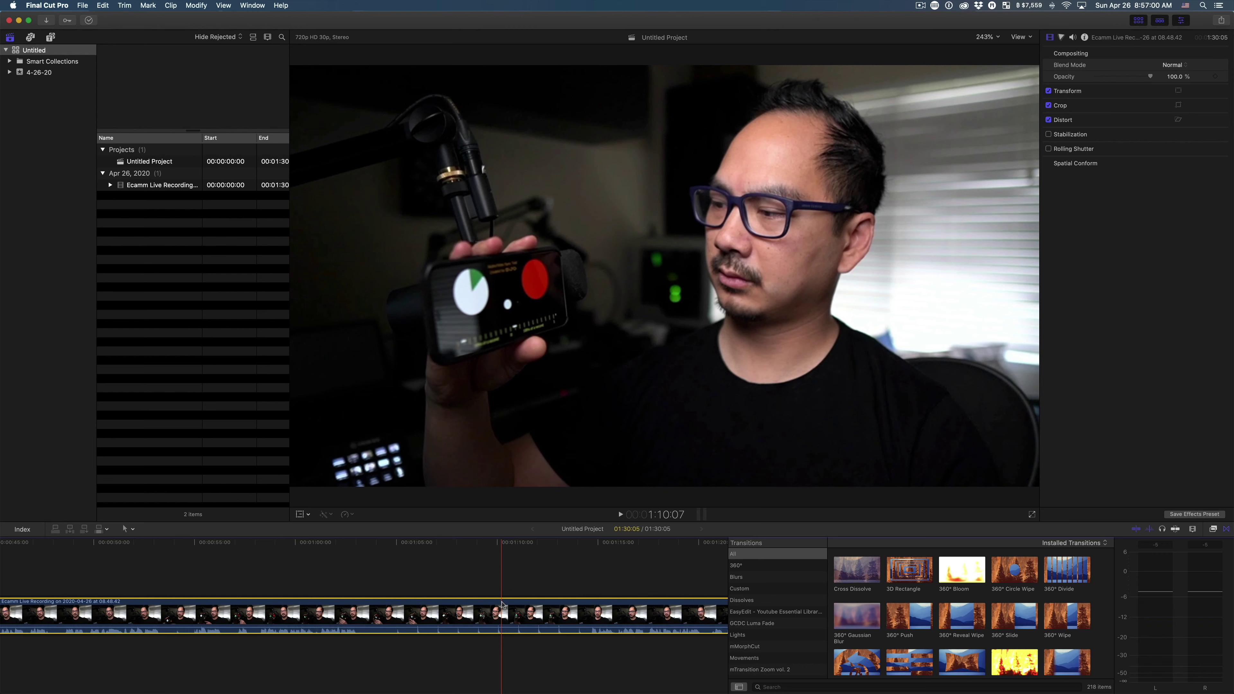
{"action": "key", "text": "space"}
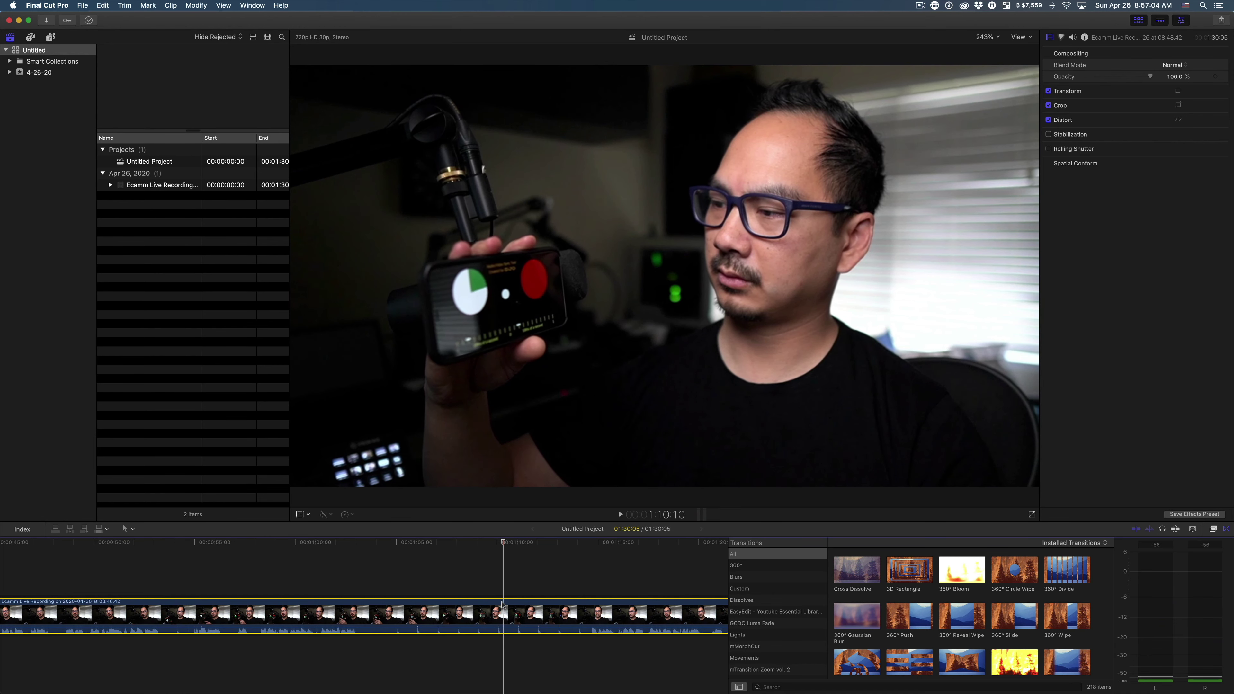
{"action": "key", "text": "Right"}
{"action": "key", "text": "Right"}
{"action": "key", "text": "Right"}
{"action": "key", "text": "Right"}
{"action": "key", "text": "Right"}
{"action": "key", "text": "Right"}
{"action": "key", "text": "Right"}
{"action": "key", "text": "Right"}
{"action": "key", "text": "Right"}
{"action": "key", "text": "Right"}
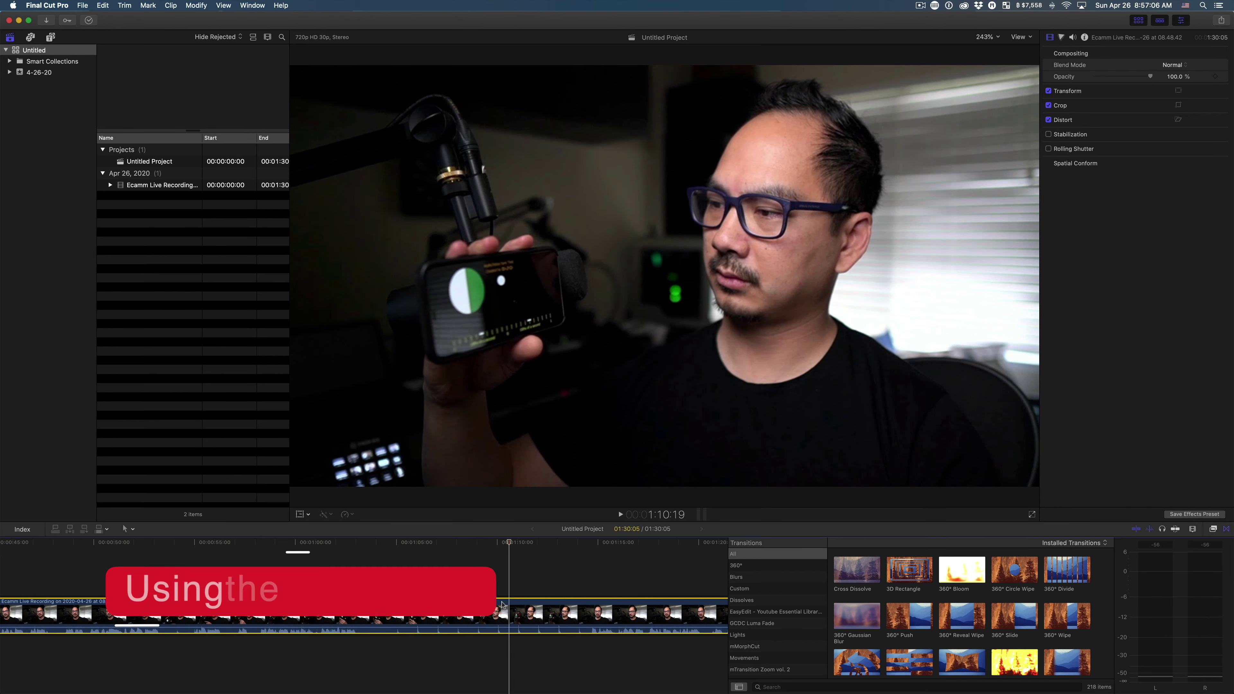
{"action": "key", "text": "Right"}
{"action": "key", "text": "Right"}
{"action": "key", "text": "Right"}
{"action": "key", "text": "Right"}
{"action": "key", "text": "Right"}
{"action": "key", "text": "Right"}
{"action": "key", "text": "Right"}
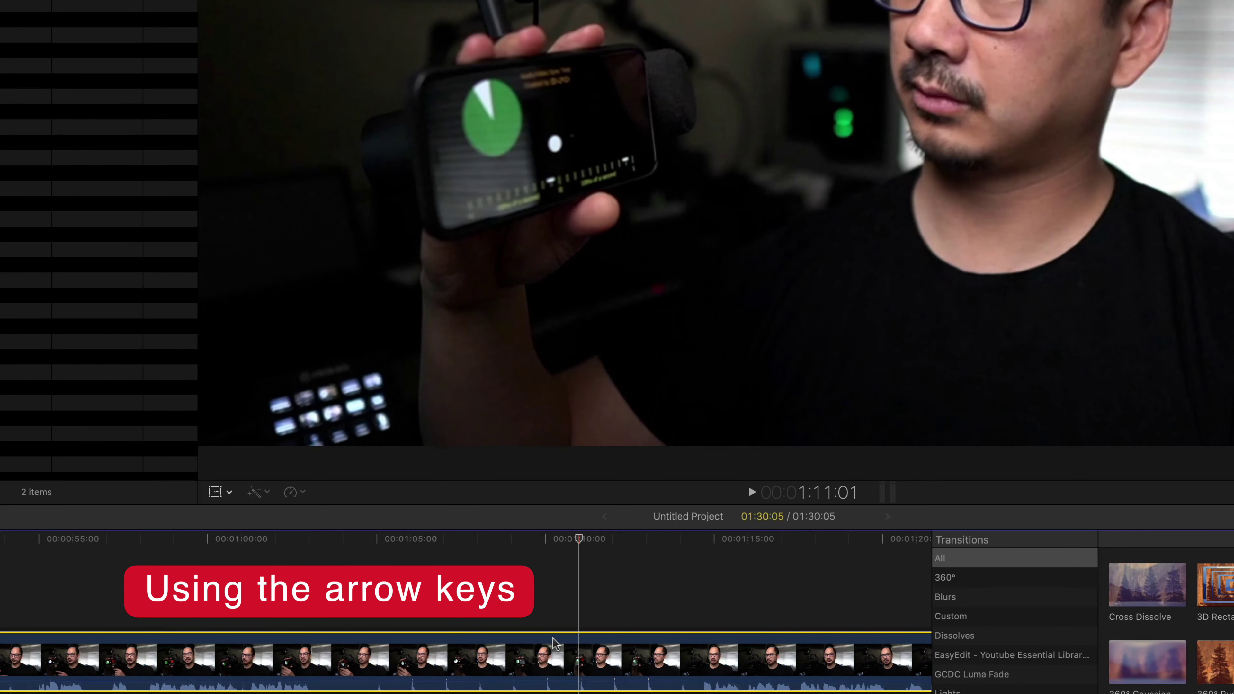
{"action": "key", "text": "Right"}
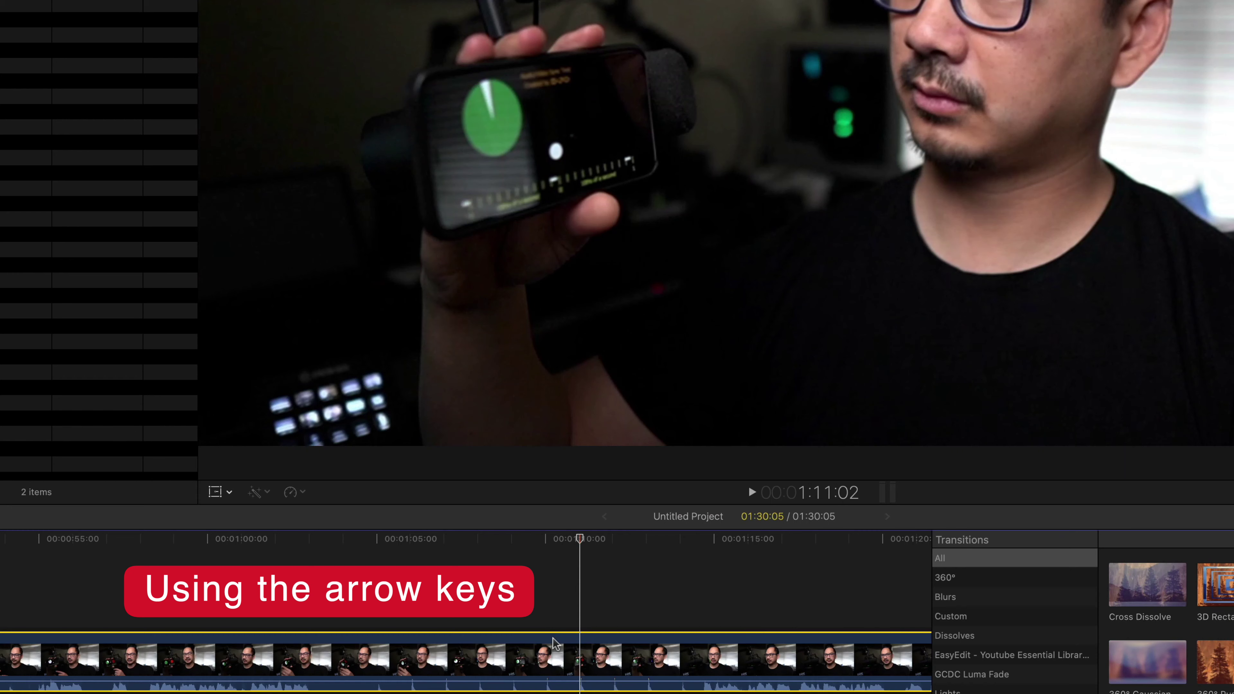
{"action": "key", "text": "Right"}
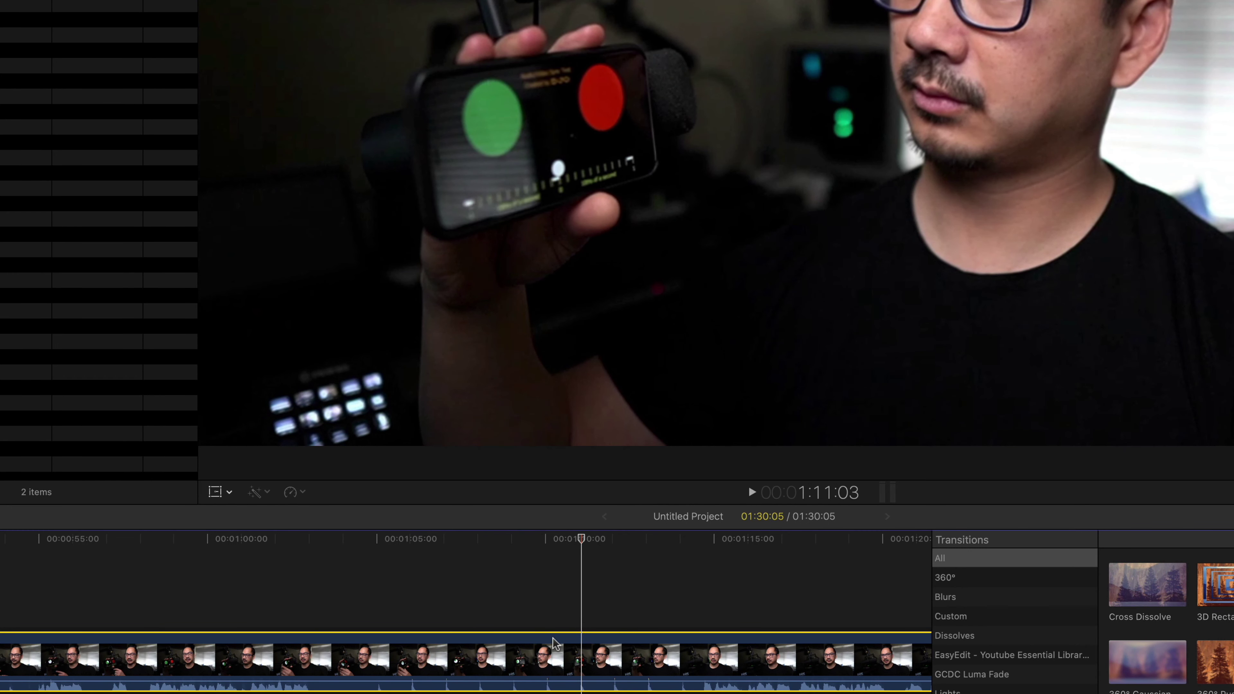
Replay from about 1:05, stop at the test flash, and step frames back and forth to compare
{"action": "key", "text": "space"}
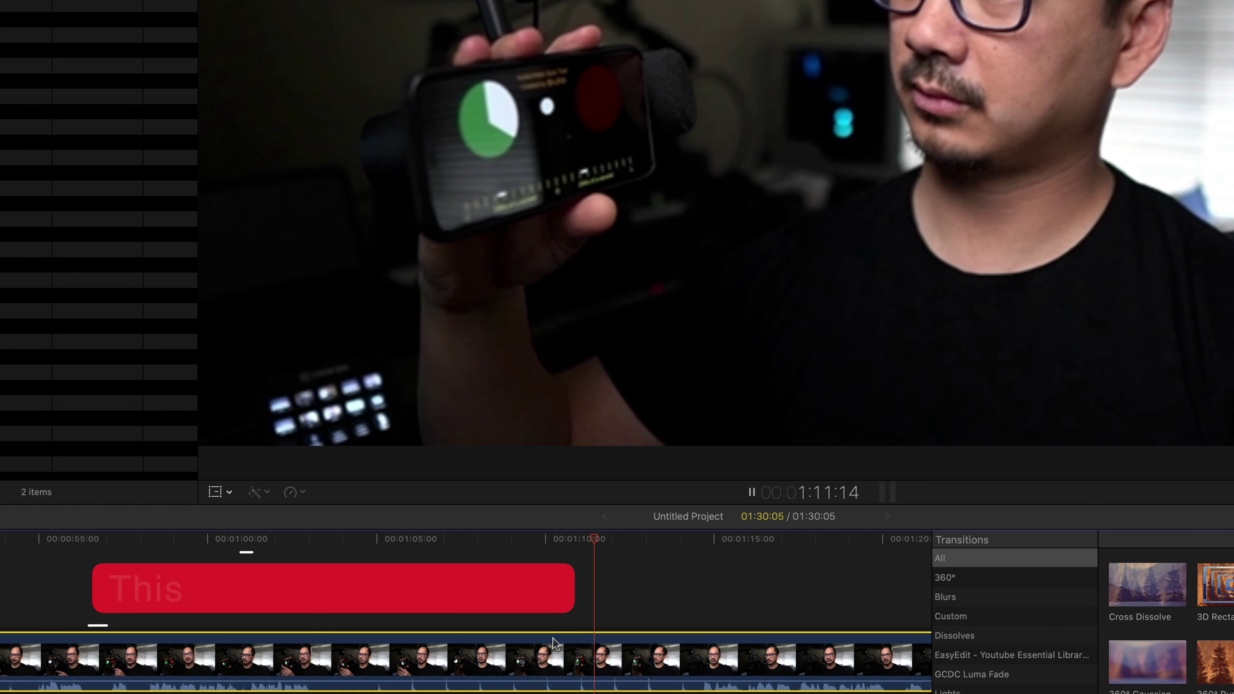
{"action": "key", "text": "space"}
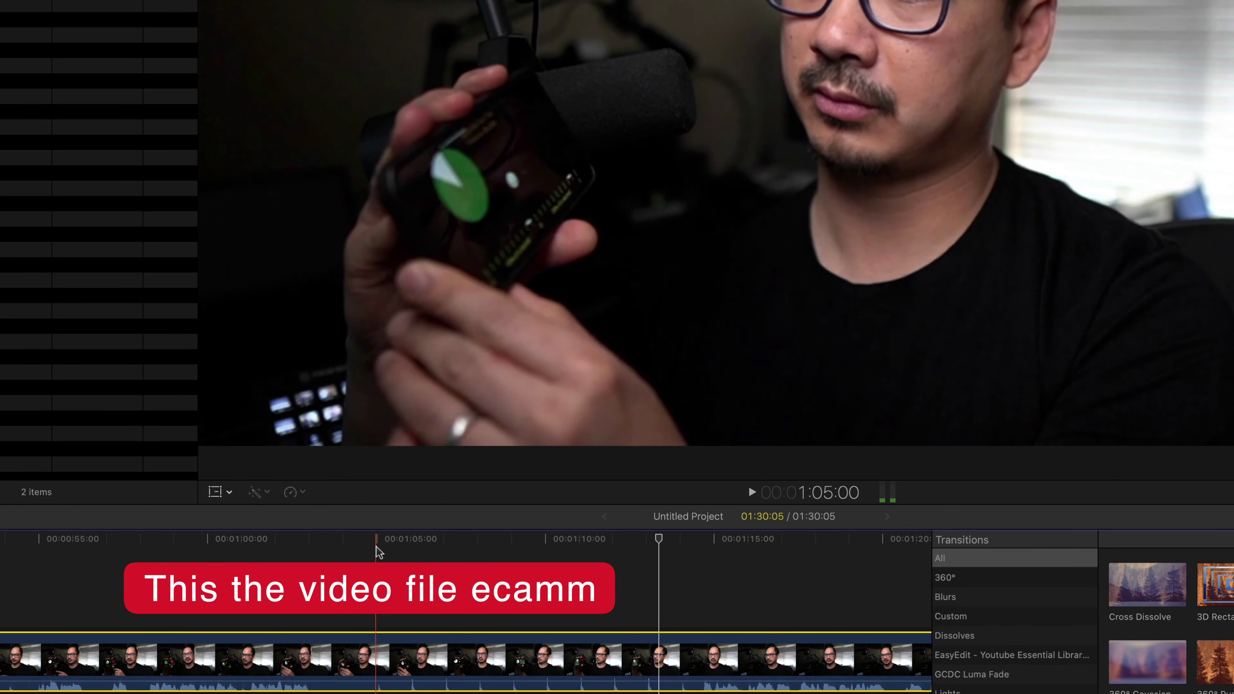
{"action": "left_click", "coordinate": [377, 547]}
{"action": "key", "text": "space"}
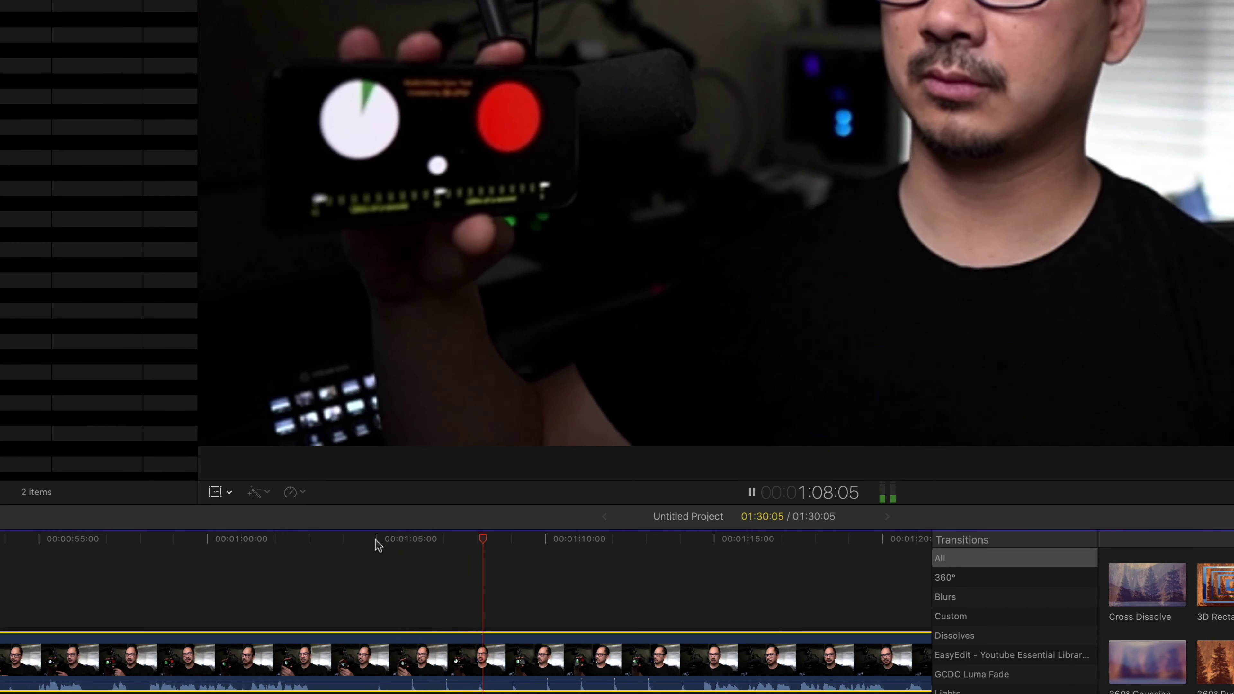
{"action": "key", "text": "space"}
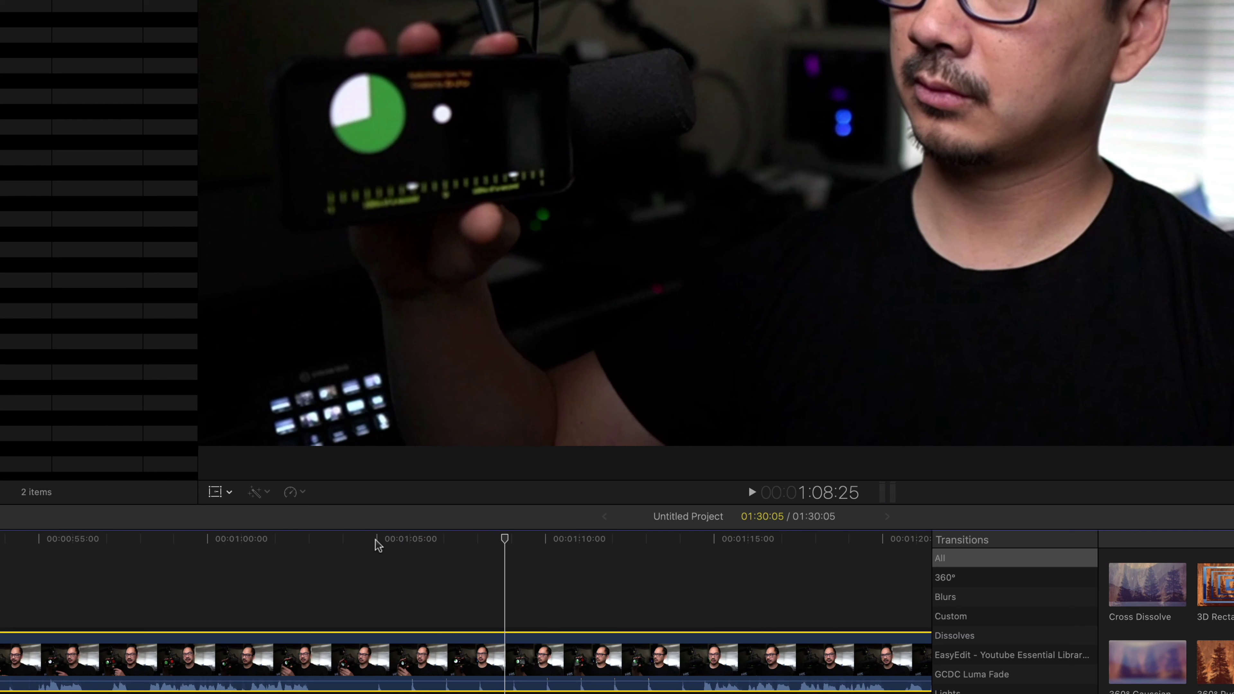
{"action": "key", "text": "Right"}
{"action": "key", "text": "Right"}
{"action": "key", "text": "Right"}
{"action": "key", "text": "Right"}
{"action": "key", "text": "Right"}
{"action": "key", "text": "Right"}
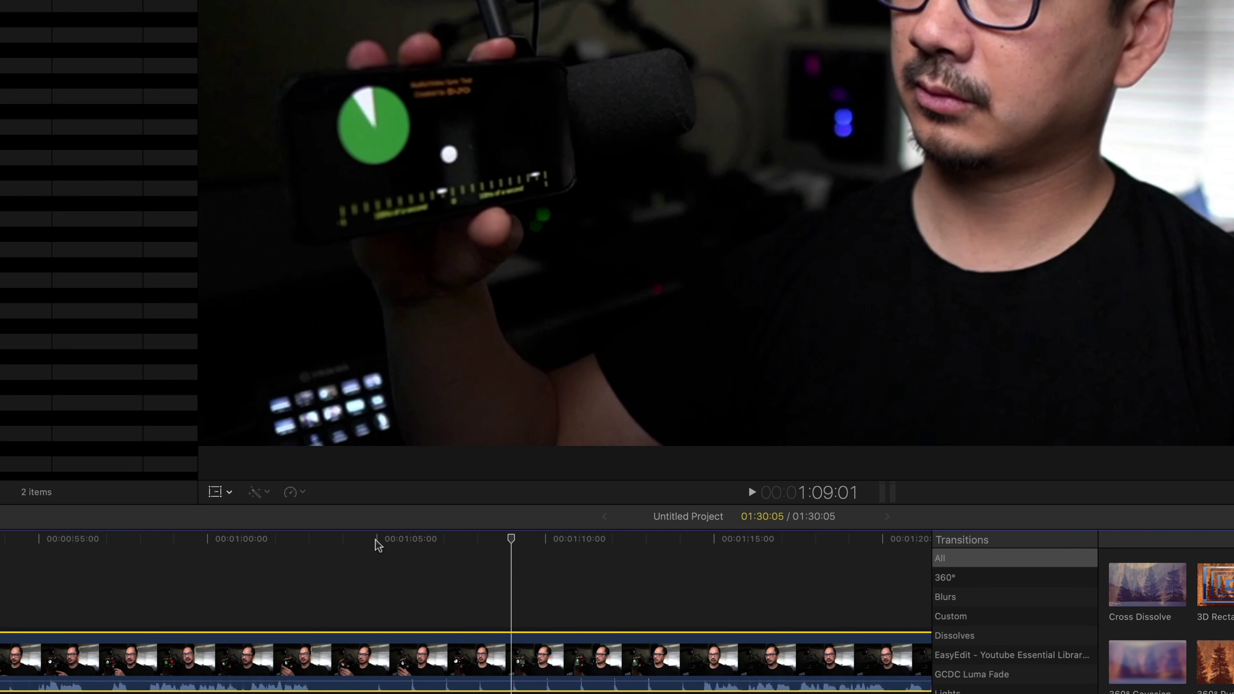
{"action": "key", "text": "Right"}
{"action": "key", "text": "Right"}
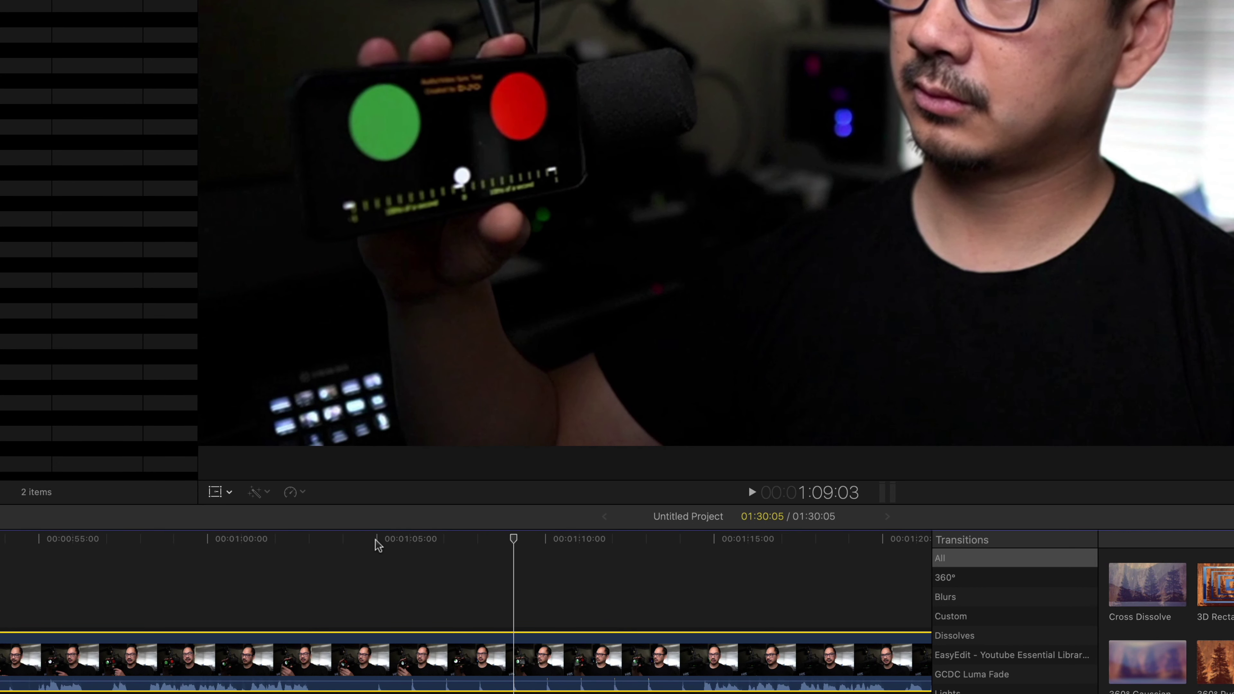
{"action": "key", "text": "Left"}
{"action": "key", "text": "Right"}
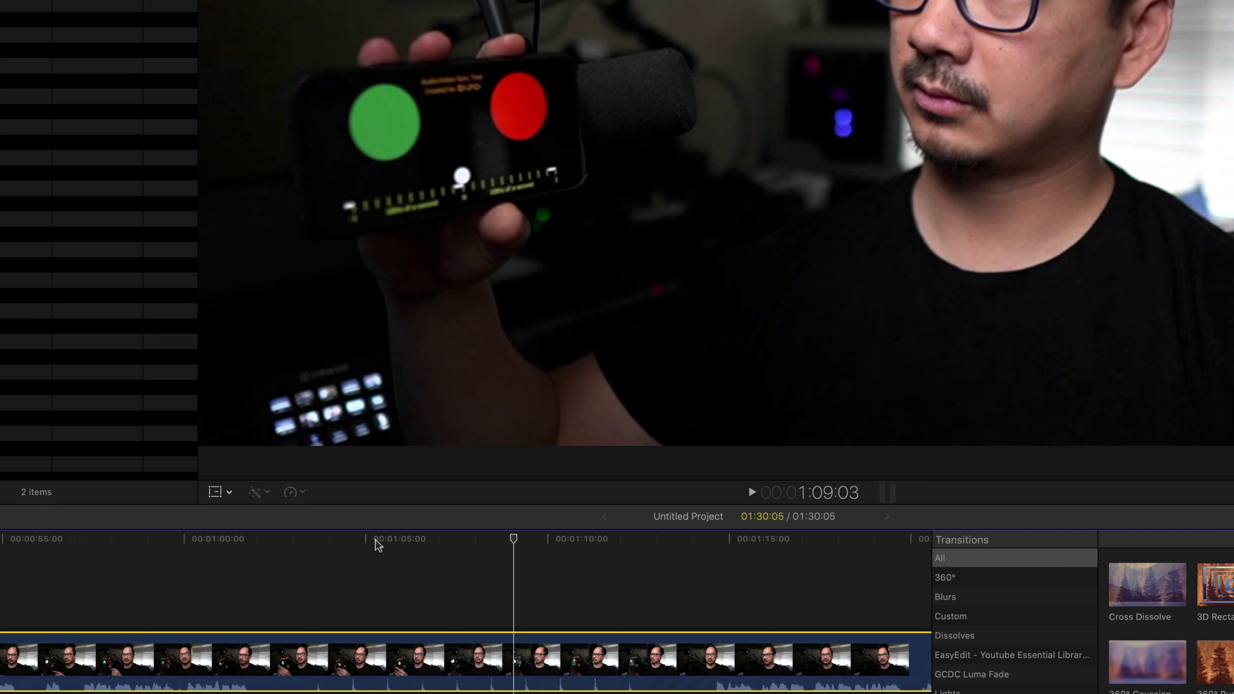
{"action": "key", "text": "super+equal"}
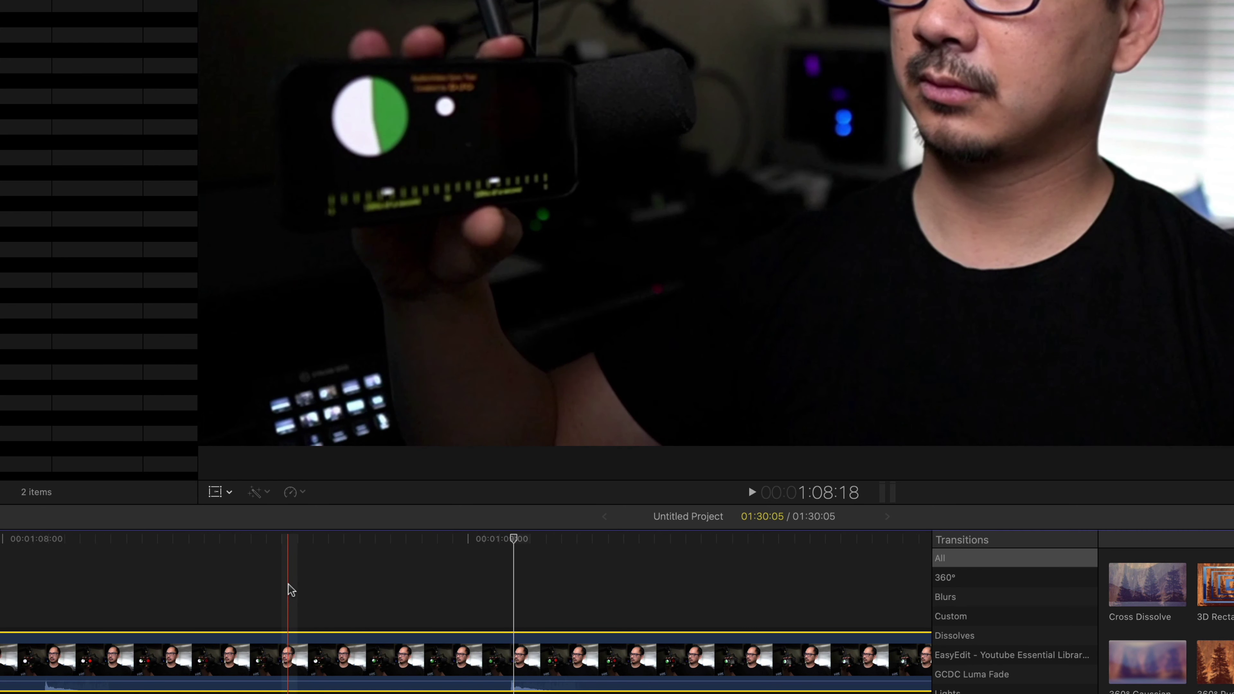
{"action": "key", "text": "shift+z"}
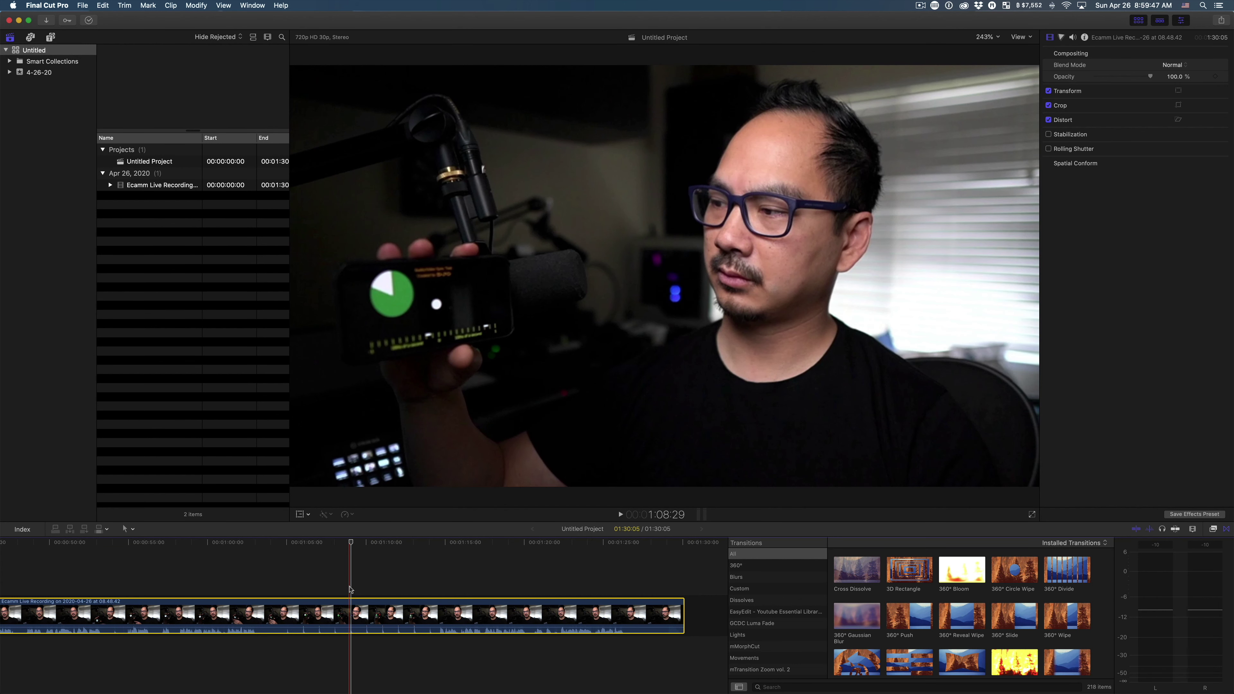
Park Final Cut Pro's playhead at 1:09:06, then return to Ecamm Live and open its app menu
{"action": "key", "text": "super+Tab"}
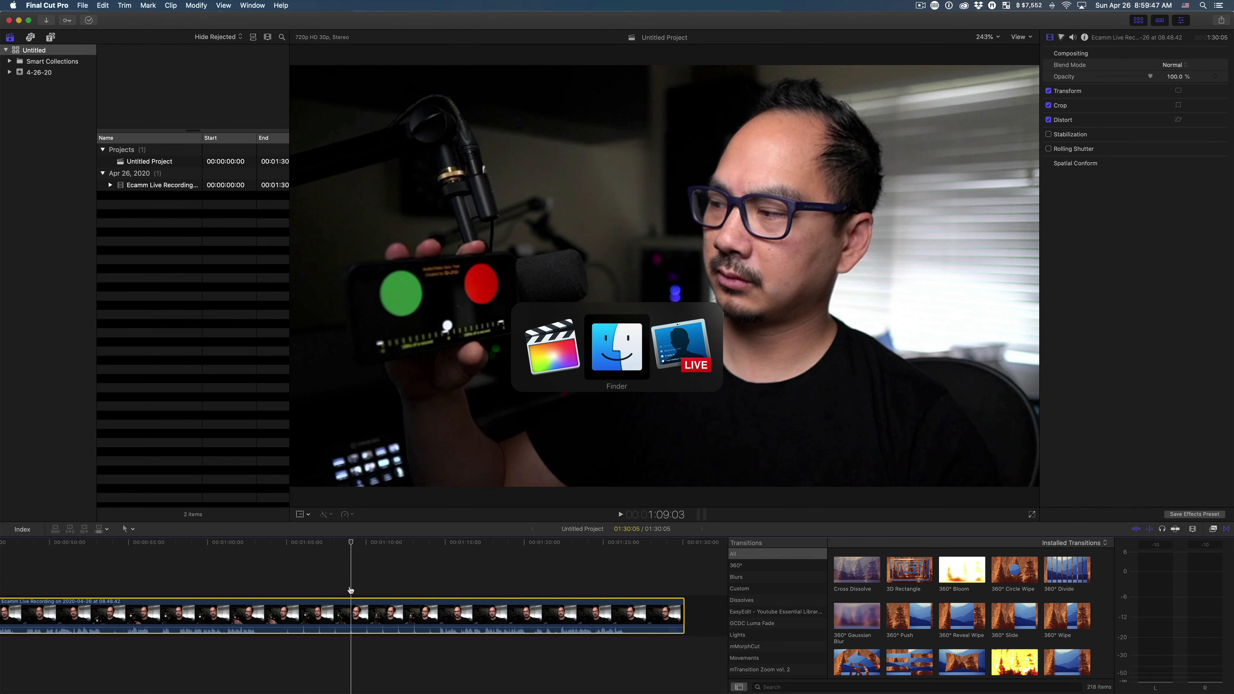
{"action": "key", "text": "super+Tab"}
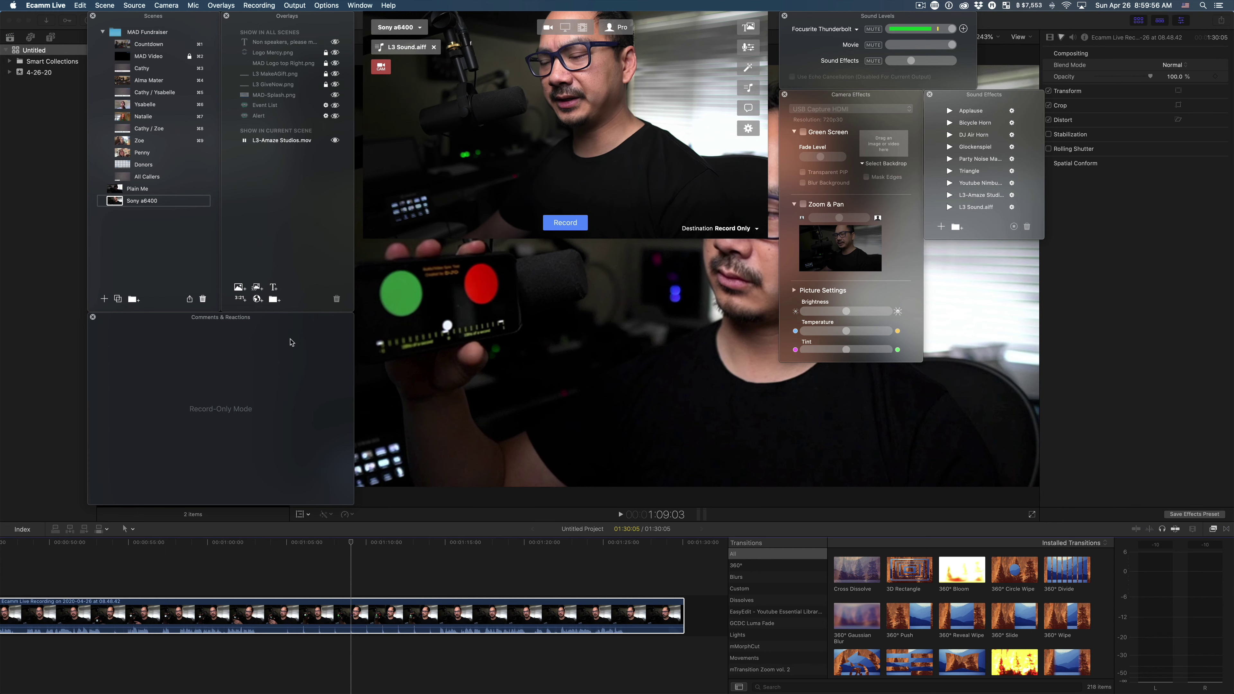
{"action": "left_click", "coordinate": [352, 582]}
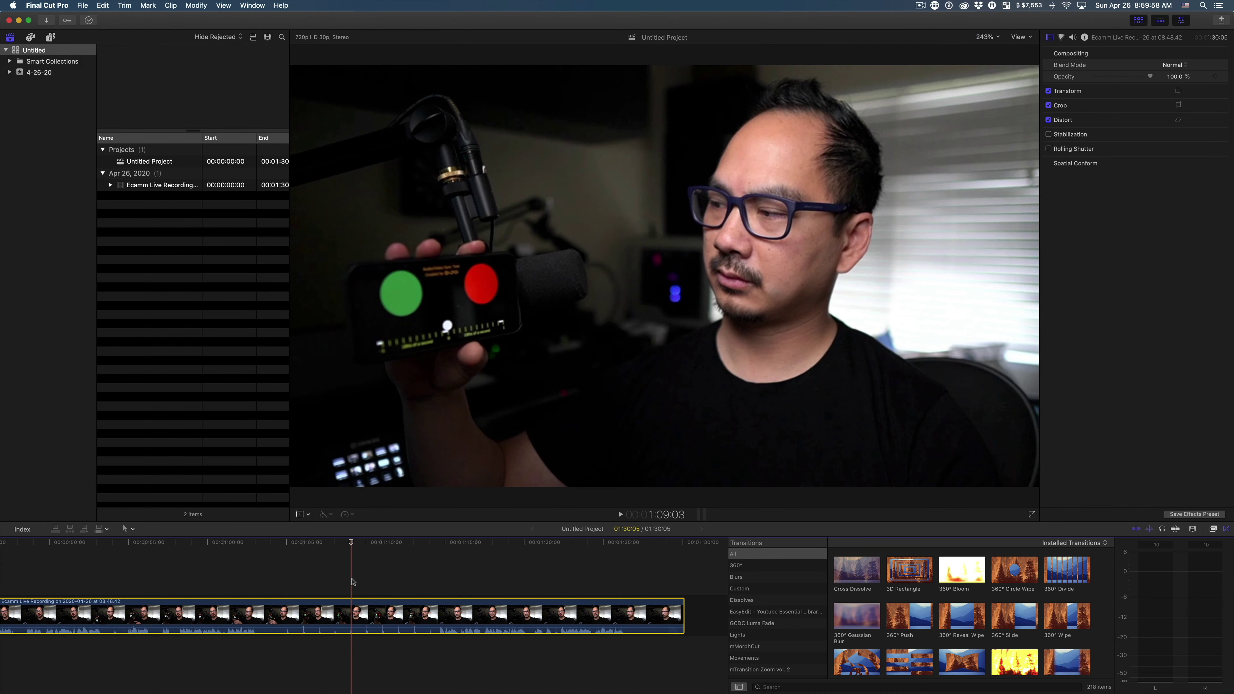
{"action": "left_click", "coordinate": [352, 582]}
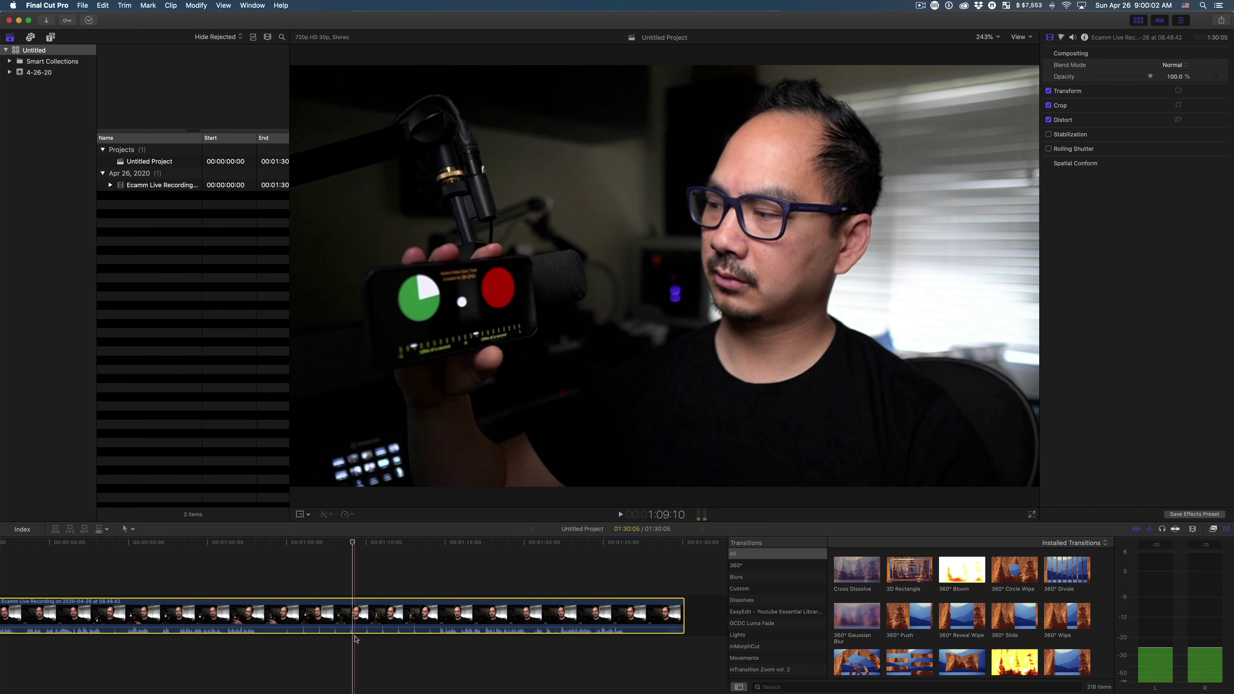
{"action": "key", "text": "super+Tab"}
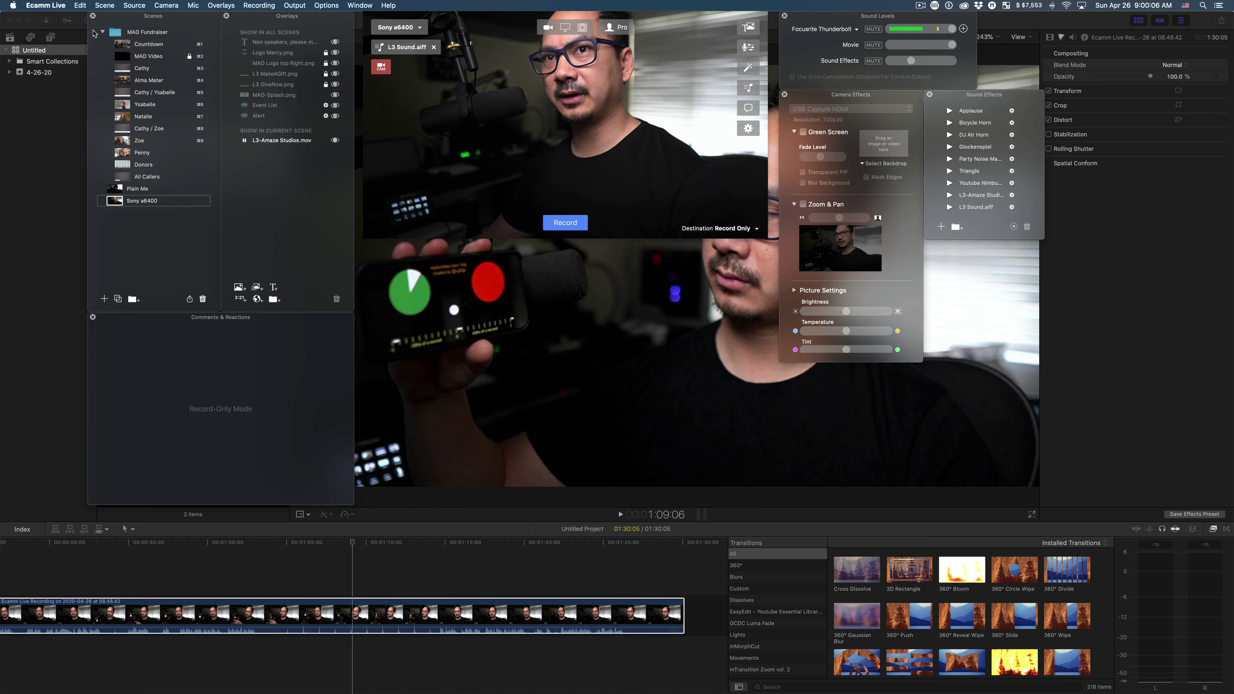
{"action": "left_click", "coordinate": [56, 5]}
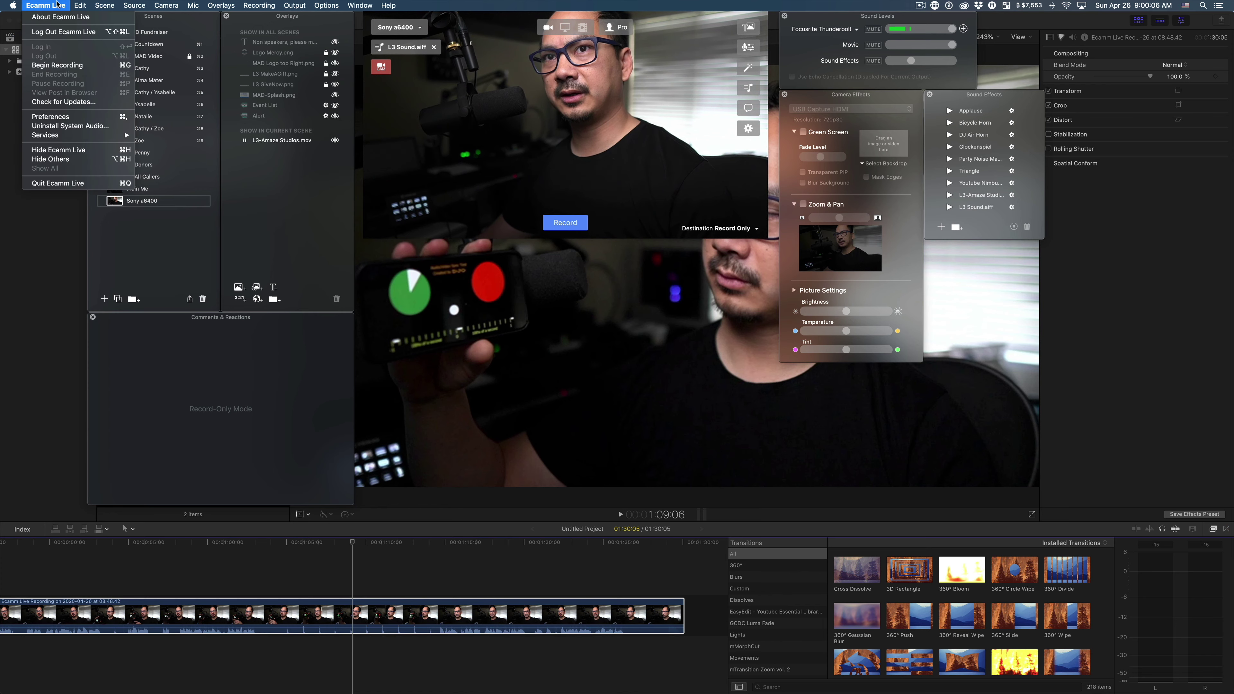
Open Ecamm Live's Audio preferences and slide Mic Delay to 3 frames, then back to 0
{"action": "left_click", "coordinate": [49, 116]}
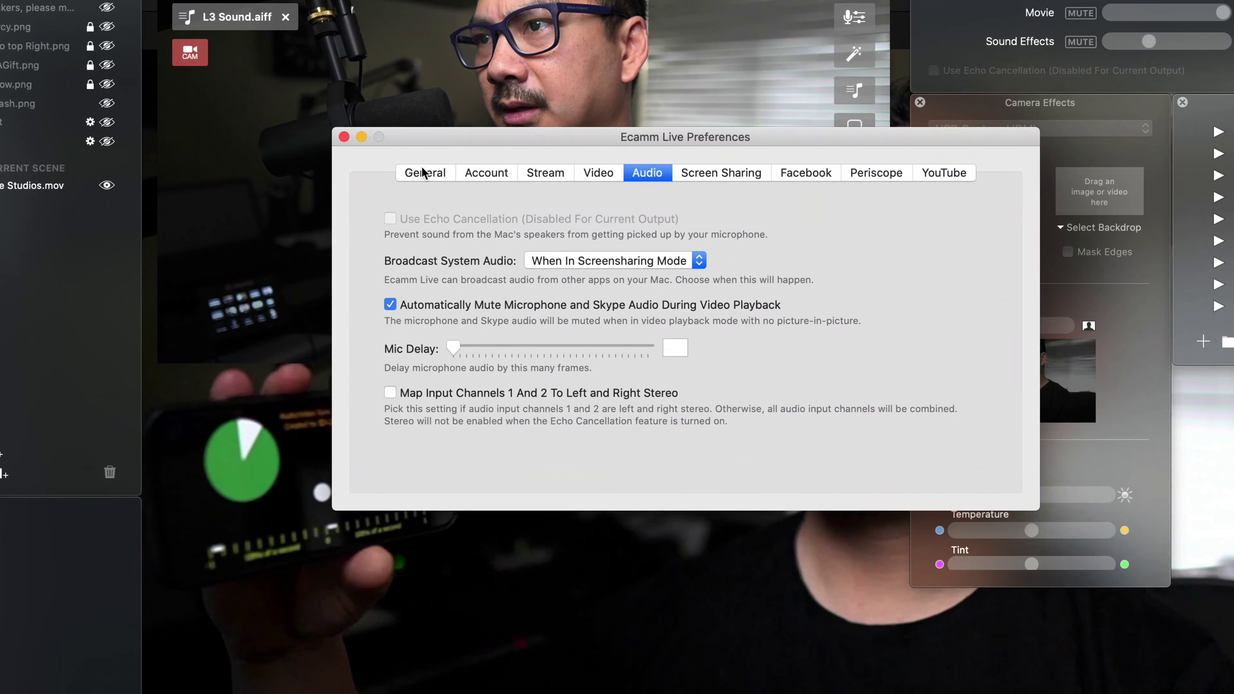
{"action": "left_click", "coordinate": [519, 129]}
{"action": "left_click", "coordinate": [601, 172]}
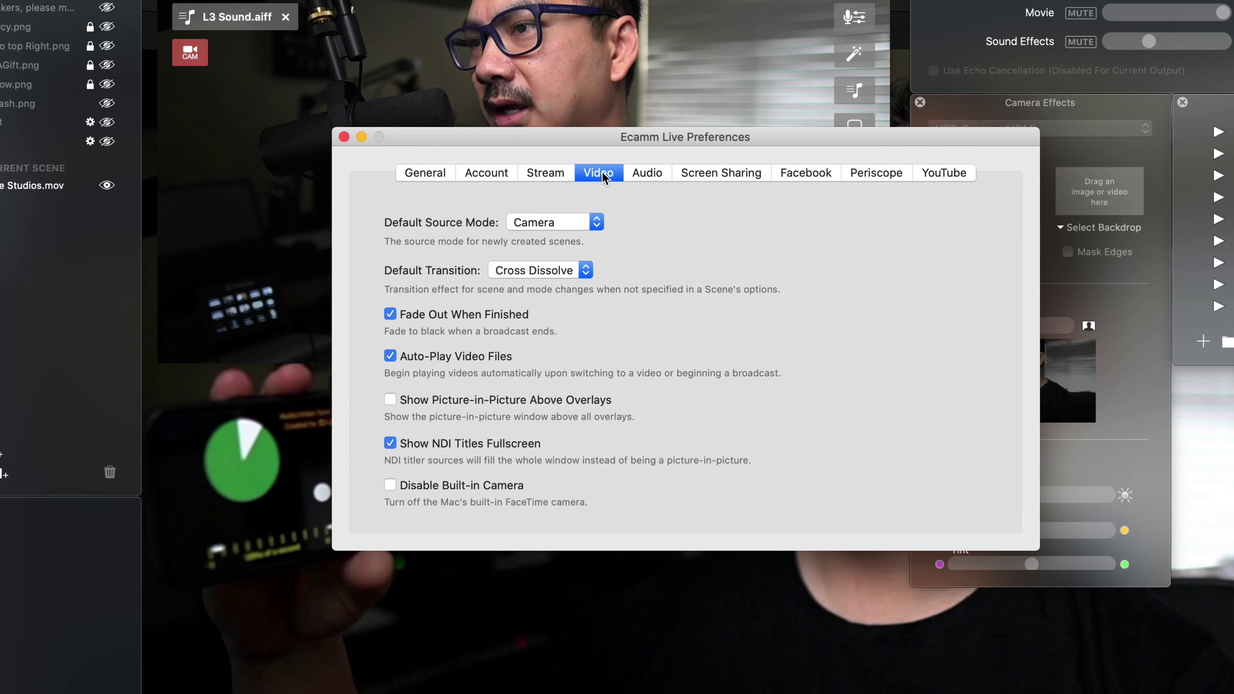
{"action": "left_click", "coordinate": [642, 172]}
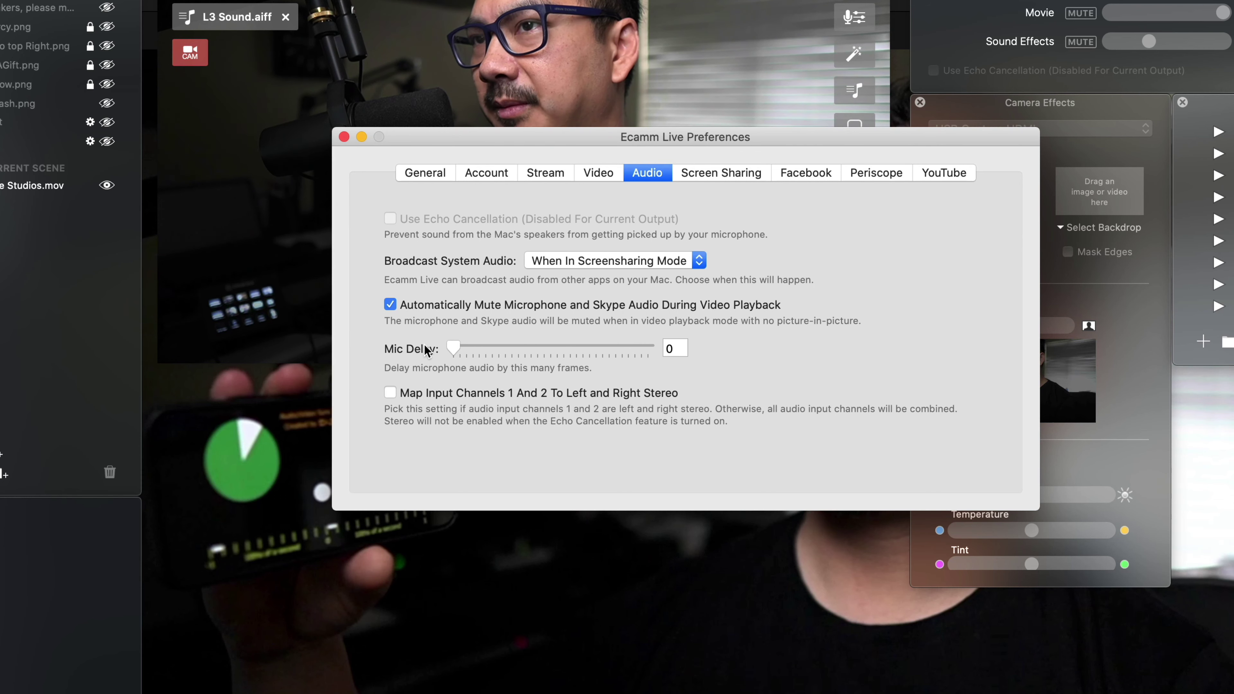
{"action": "left_click_drag", "start_coordinate": [455, 344], "coordinate": [476, 346]}
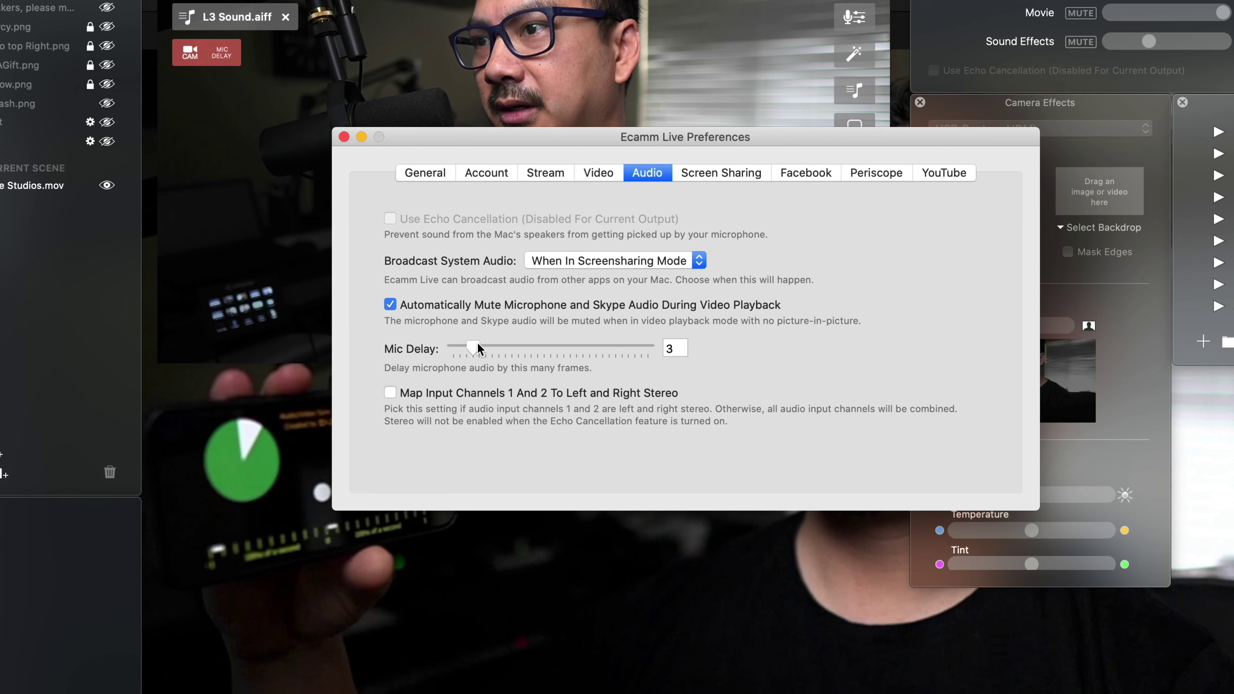
{"action": "left_click_drag", "start_coordinate": [474, 346], "coordinate": [408, 345]}
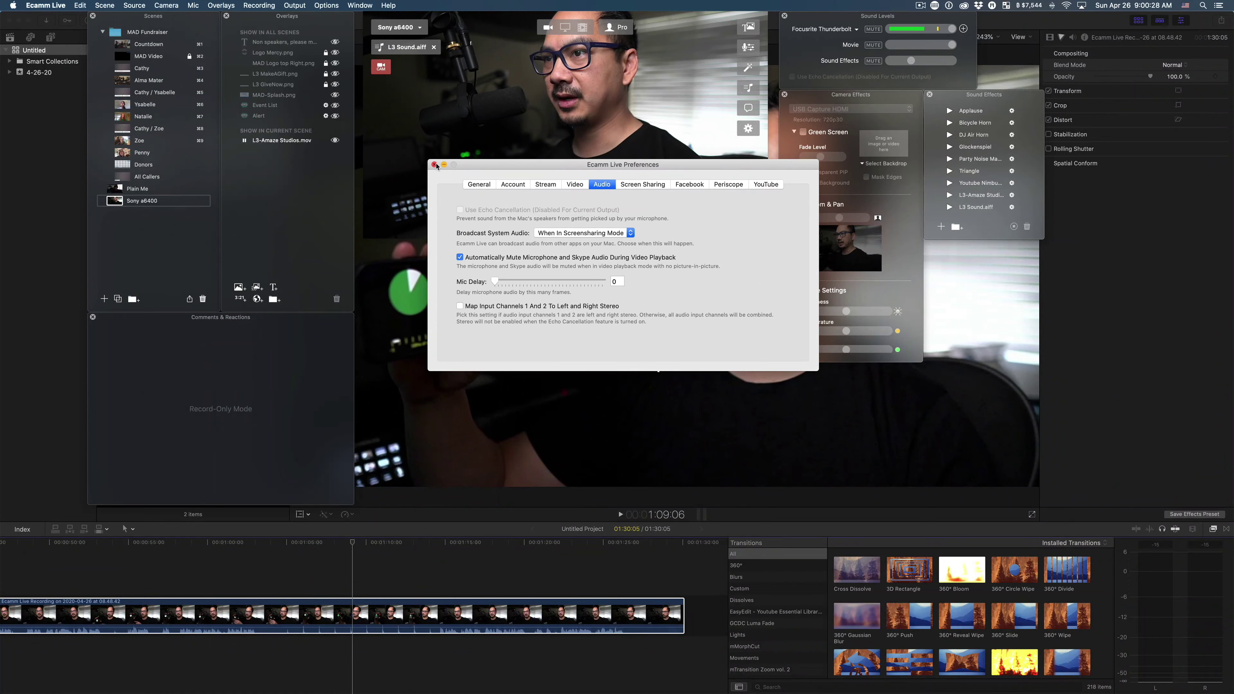
Close the Ecamm Live Preferences window, leaving Mic Delay at 0 frames
{"action": "left_click", "coordinate": [434, 164]}
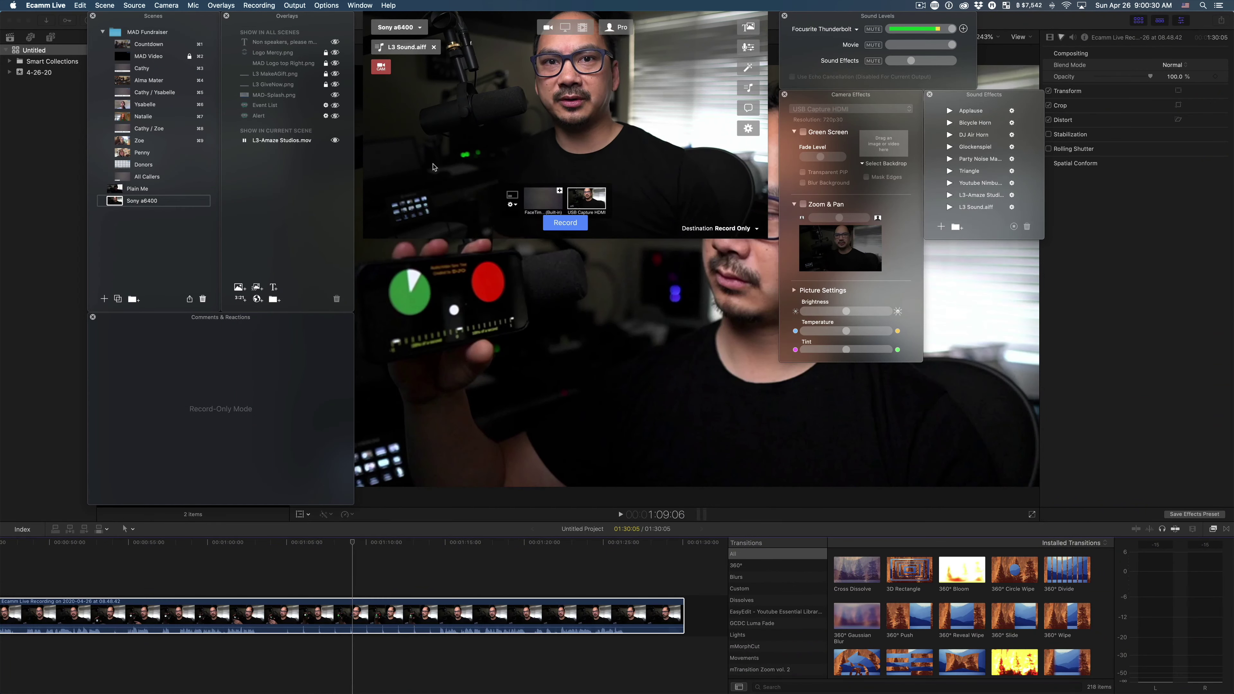